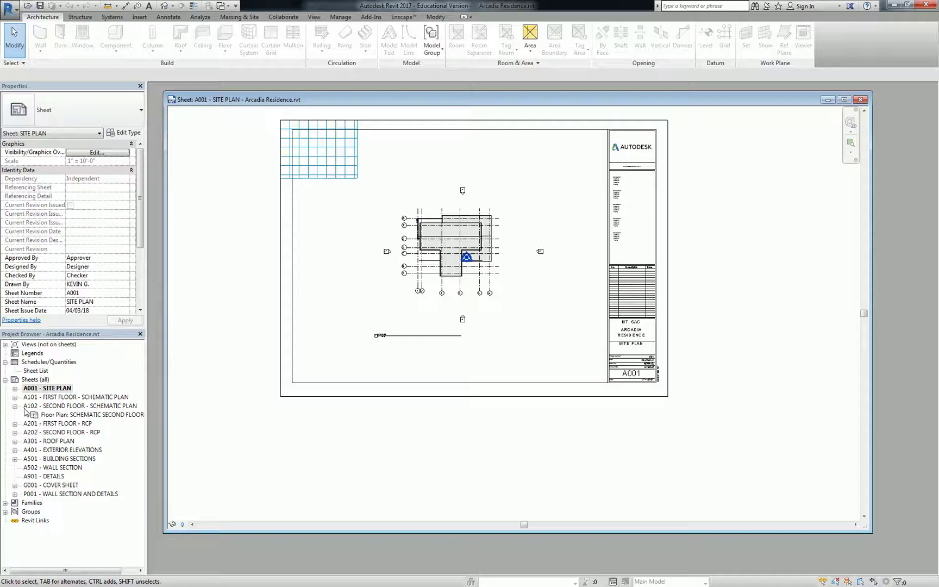
Step: Open the SCHEMATIC FIRST FLOOR PLAN view that is placed on sheet A101
click(15, 396)
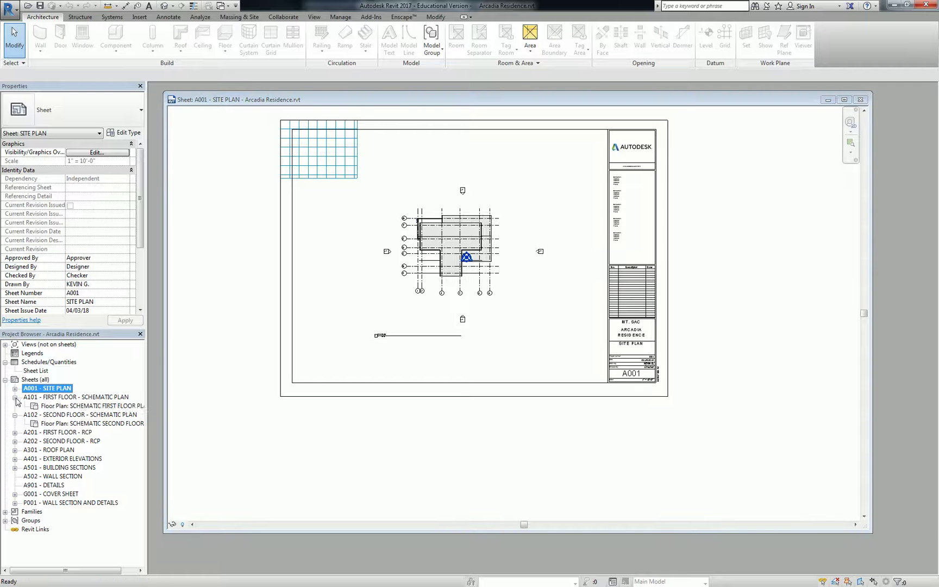
click(75, 406)
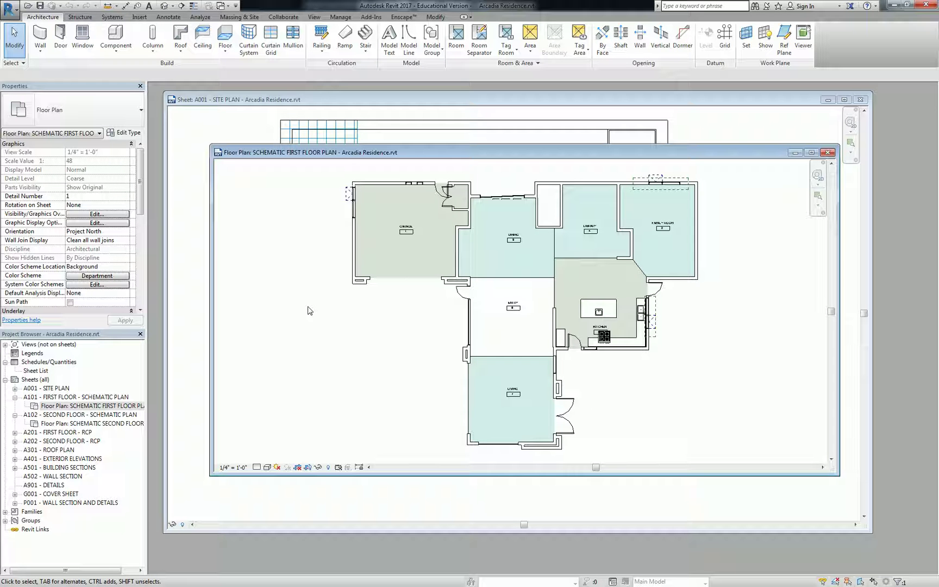
click(9, 11)
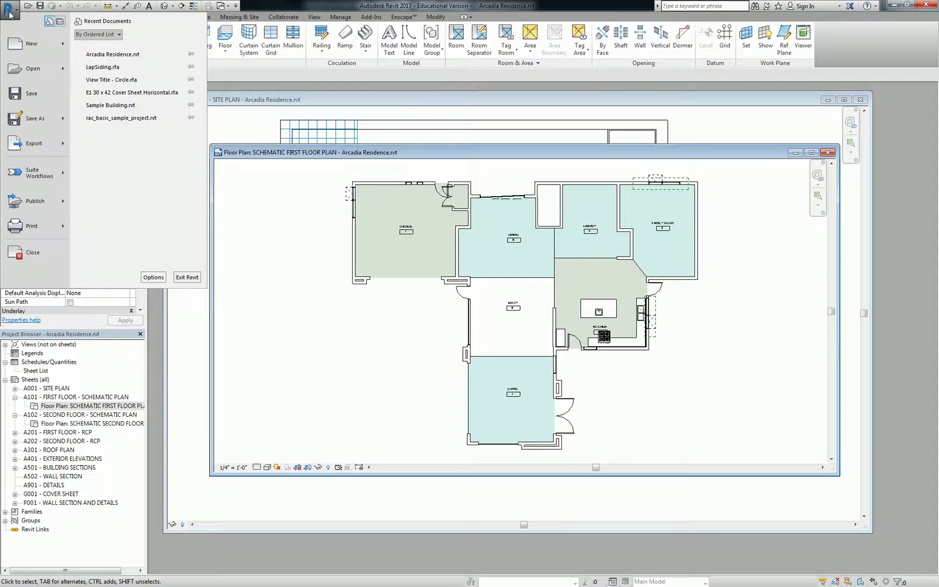
click(298, 417)
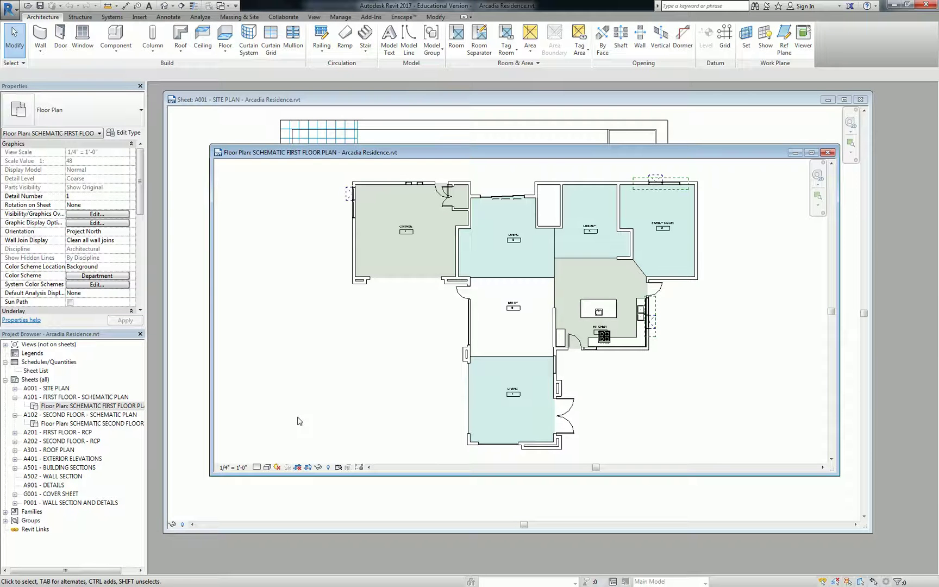
Step: Remove the room color fill from the first floor plan view by setting its Rooms color scheme to (none)
scroll(109, 239, down, 5)
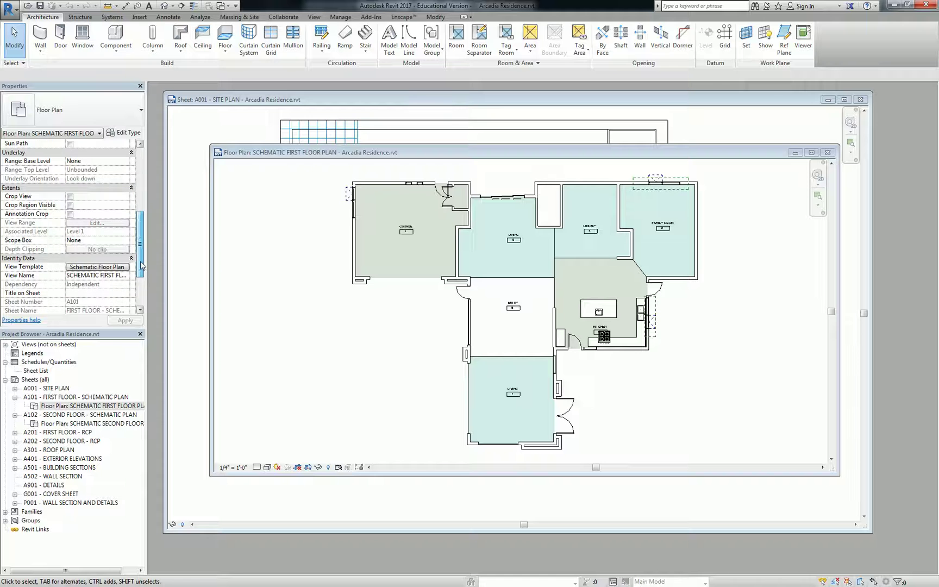
drag(141, 245, 141, 207)
click(119, 188)
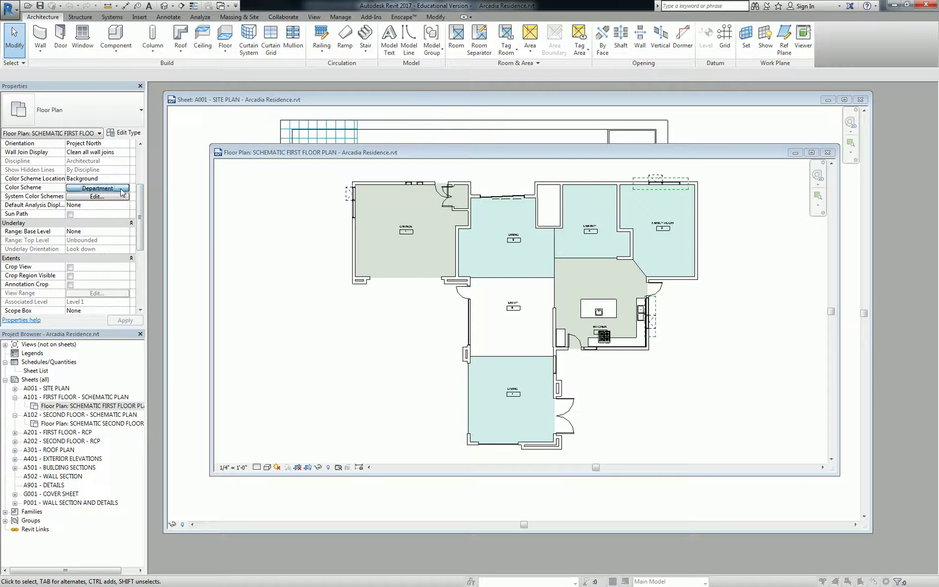
click(298, 205)
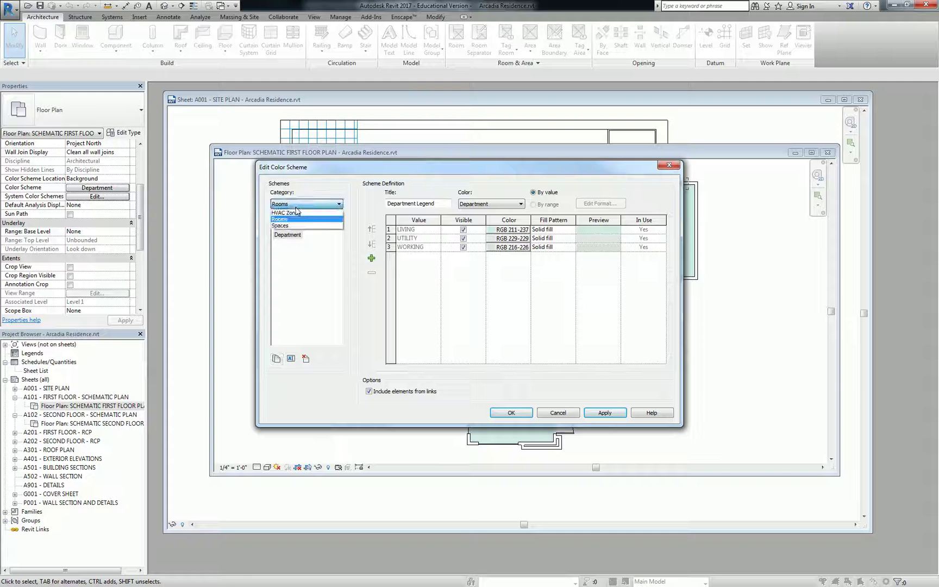
click(287, 213)
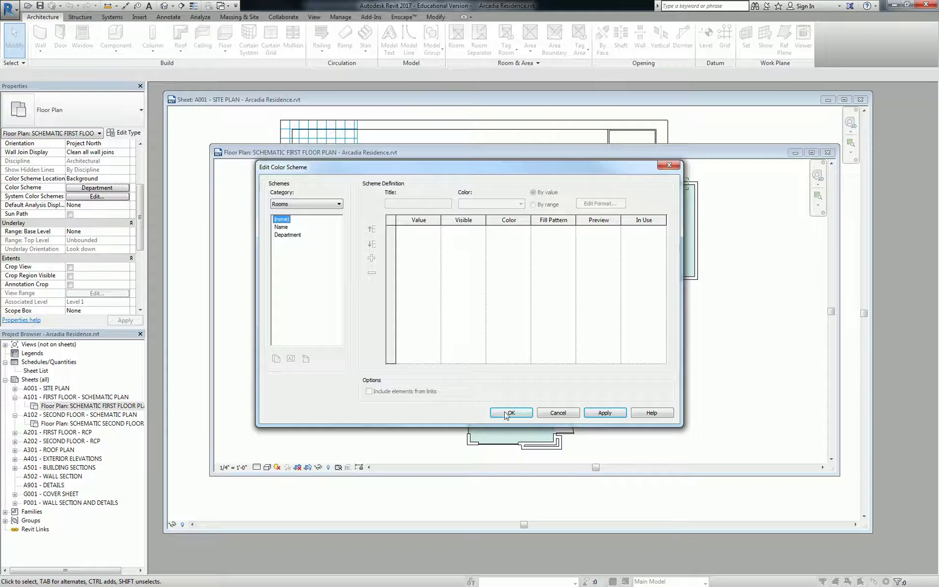
click(510, 413)
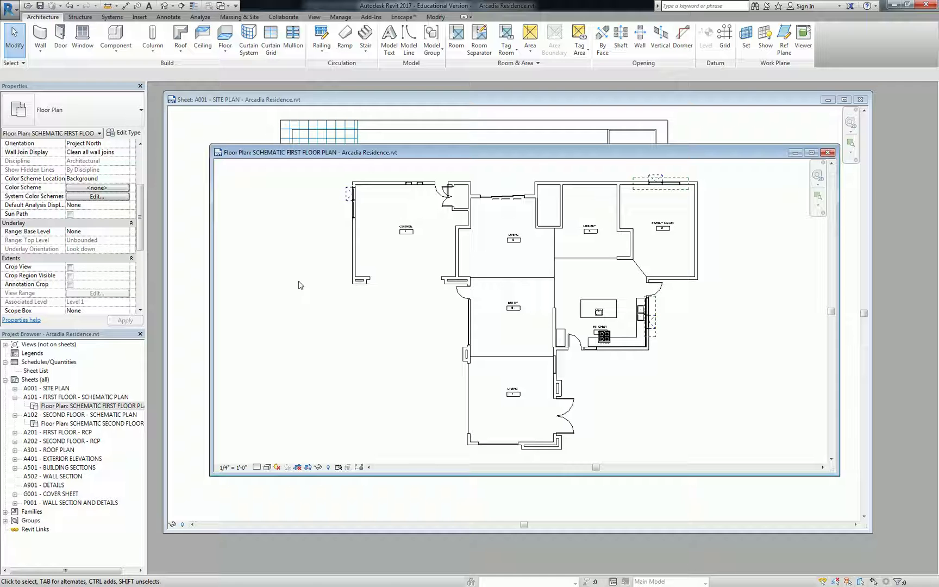
Step: Start a DWG export of only the current first floor plan view and proceed to choosing the save location
click(8, 10)
mouse_move(54, 147)
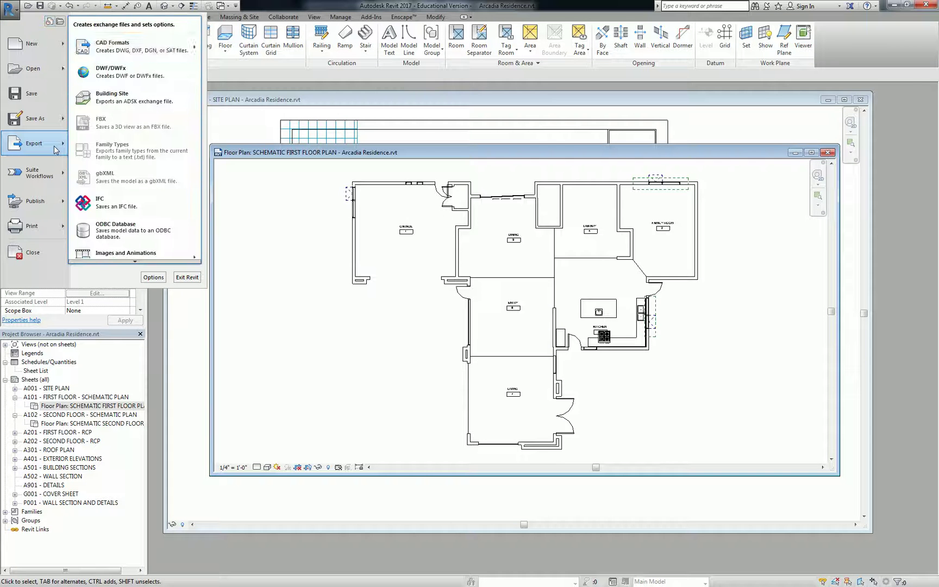
mouse_move(166, 49)
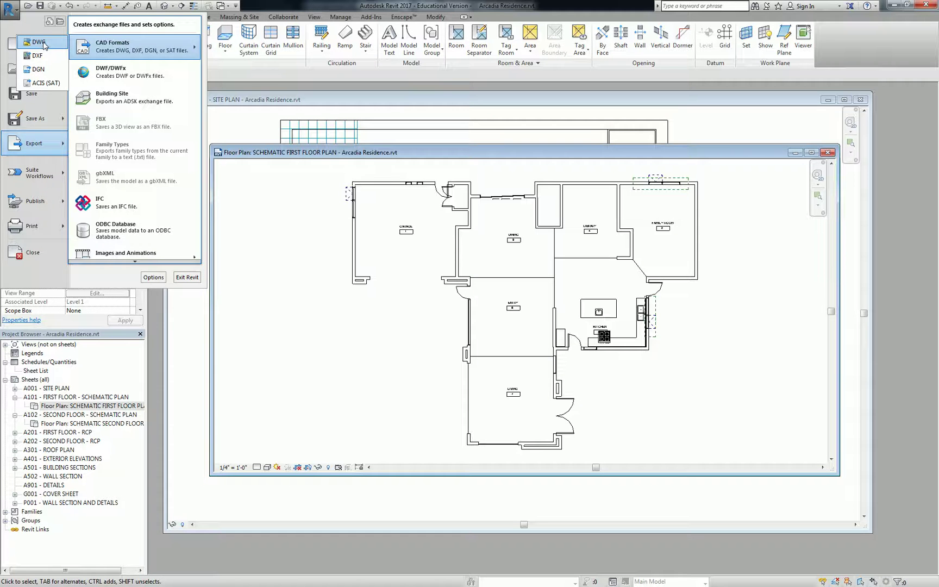
click(40, 42)
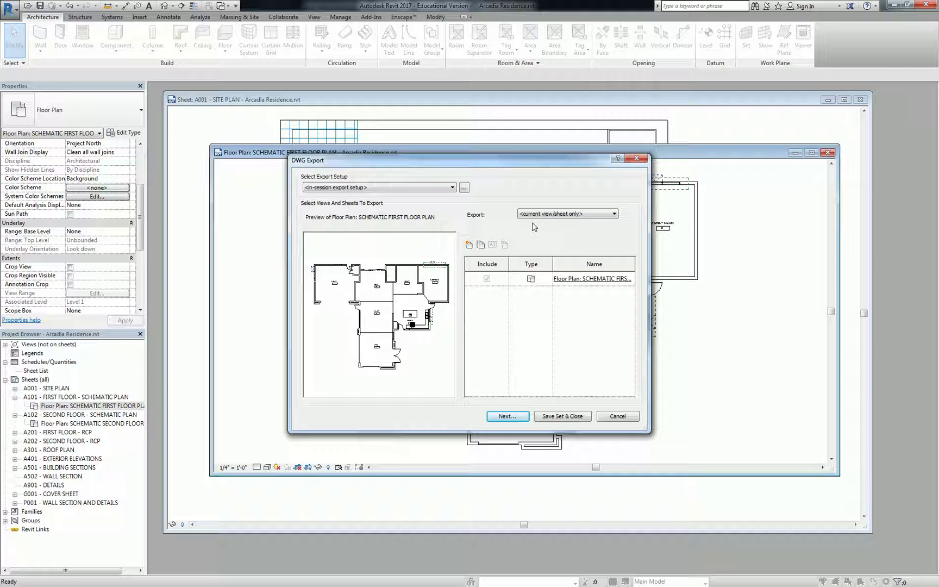
click(513, 417)
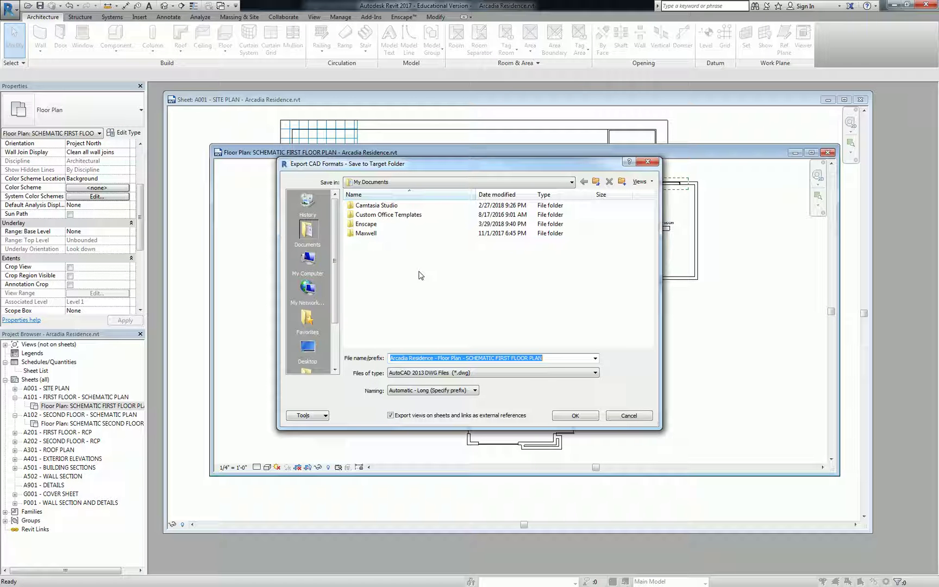
click(305, 269)
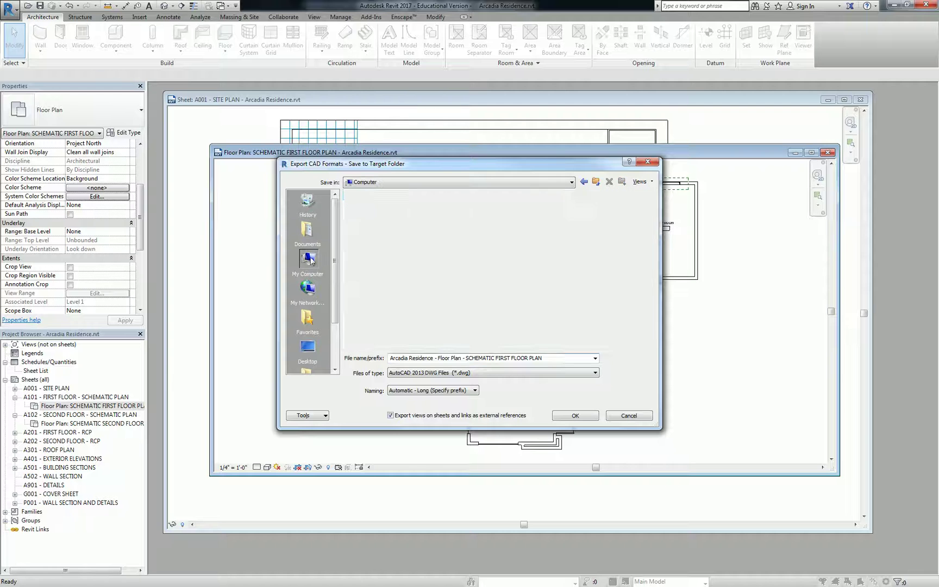
double_click(387, 289)
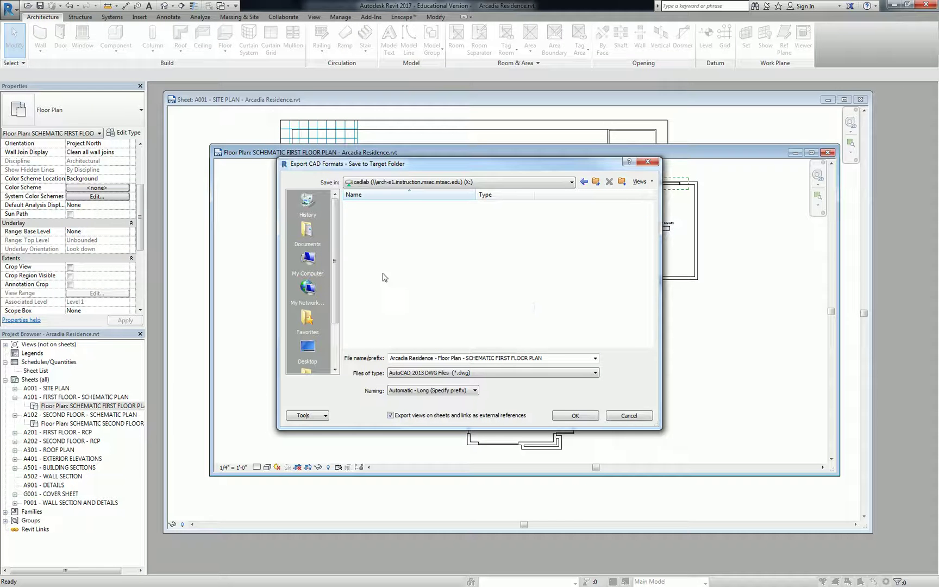
double_click(434, 308)
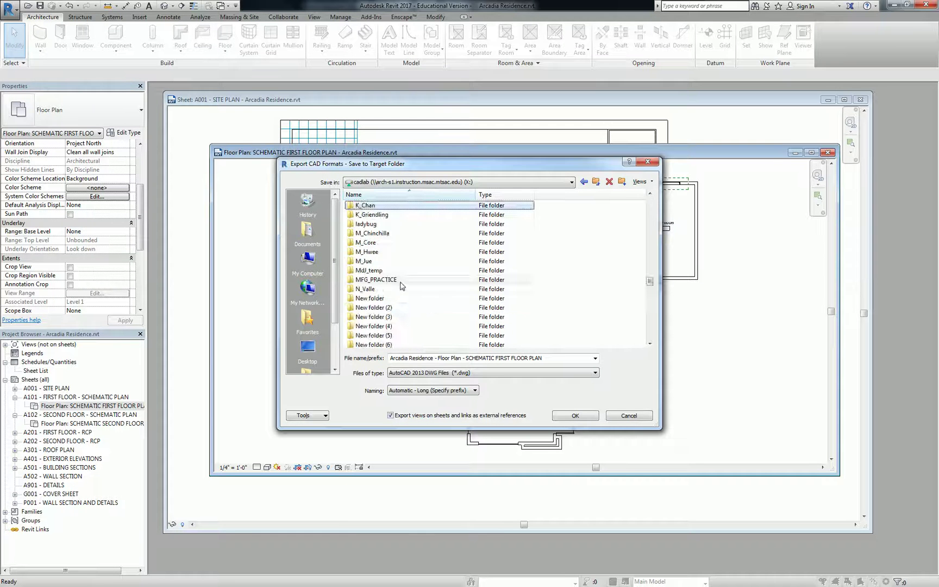
double_click(398, 233)
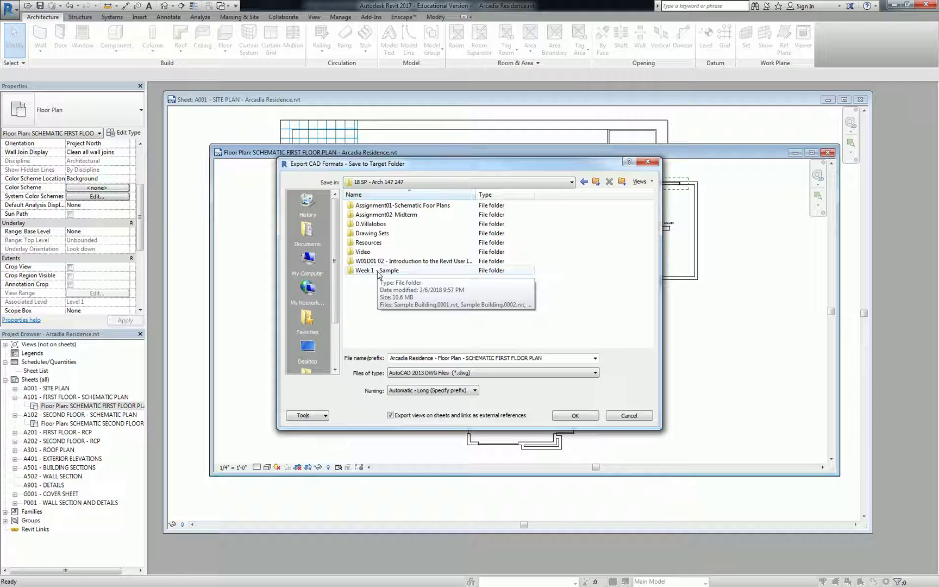
double_click(375, 235)
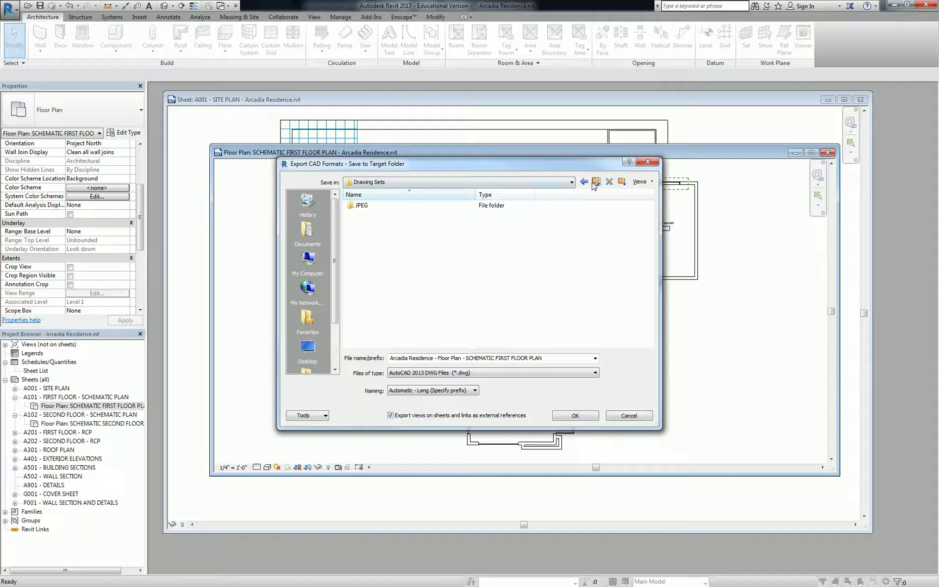
Step: Choose the Arch 147 247 - SP18 folder on the S: home drive as the export location, sorting its folders by date modified
click(308, 260)
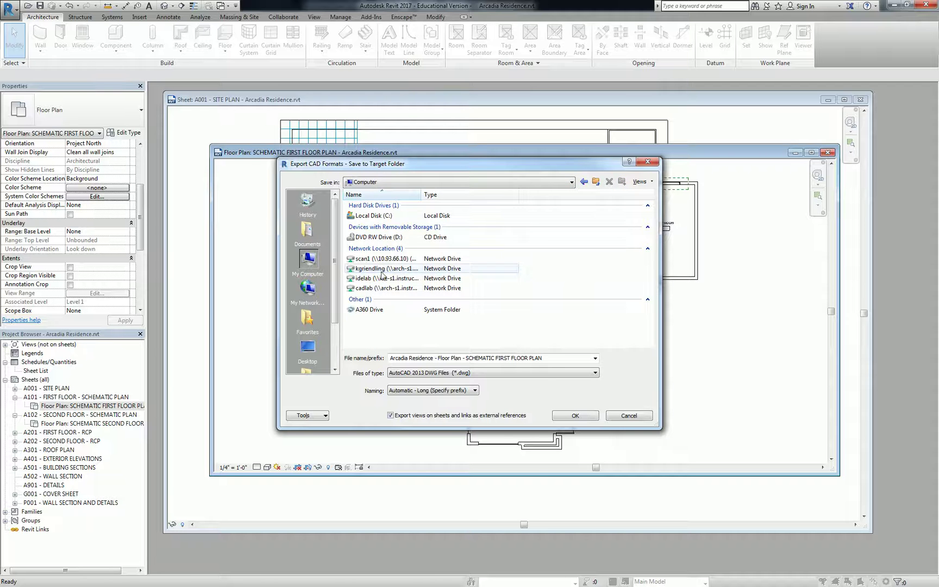
double_click(386, 269)
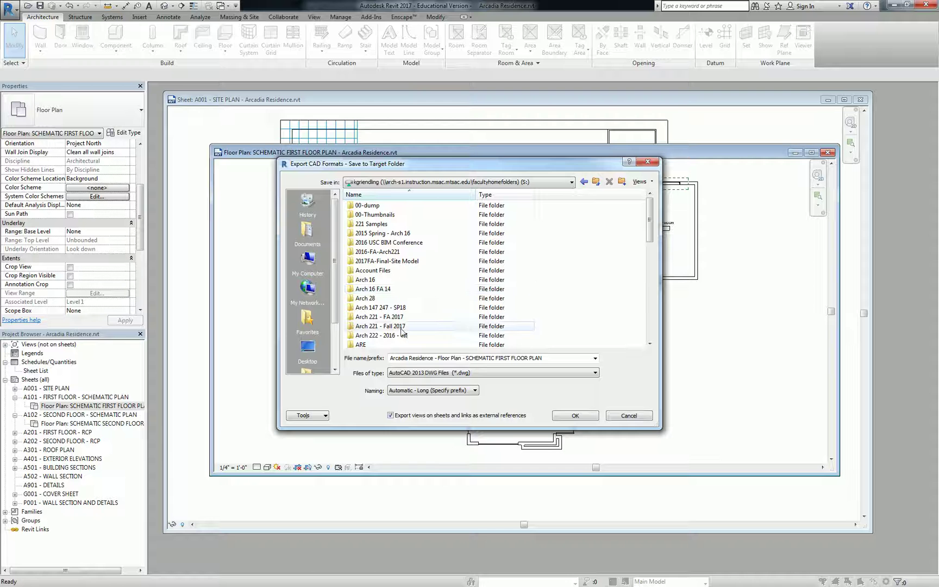
right_click(454, 194)
click(505, 226)
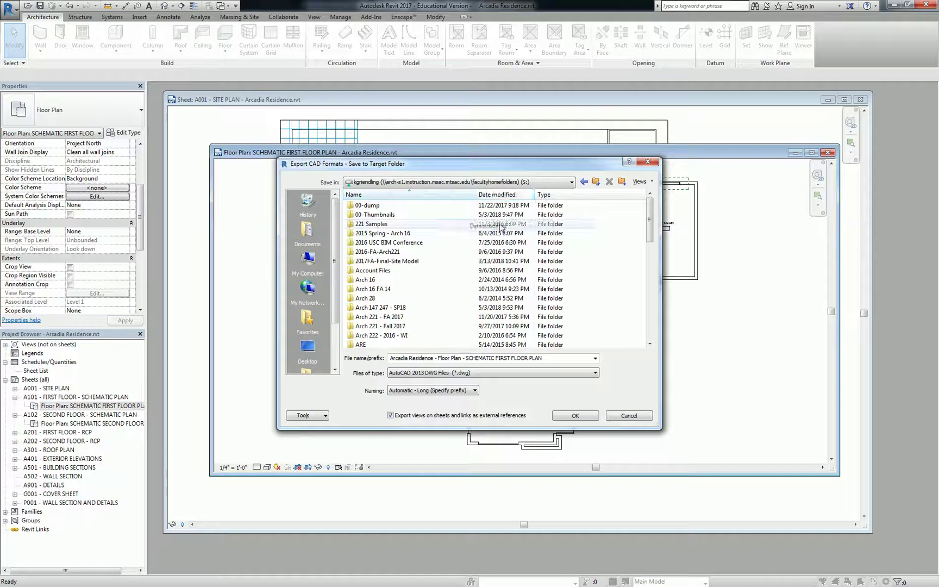
click(497, 194)
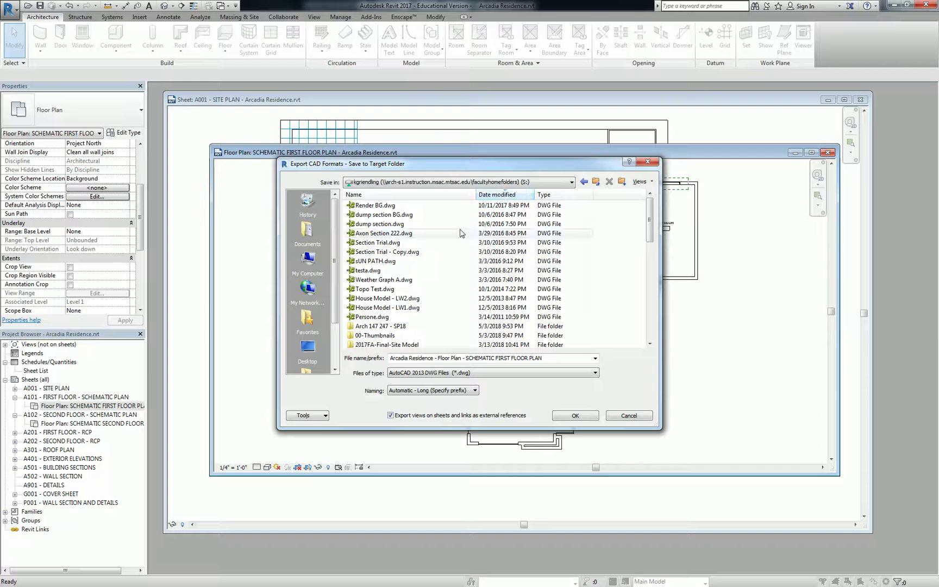
double_click(381, 326)
Step: Set the export file type to AutoCAD 2010 DWG, remove the Arcadia Residence prefix, and switch the naming to Automatic - Short
click(445, 376)
click(442, 383)
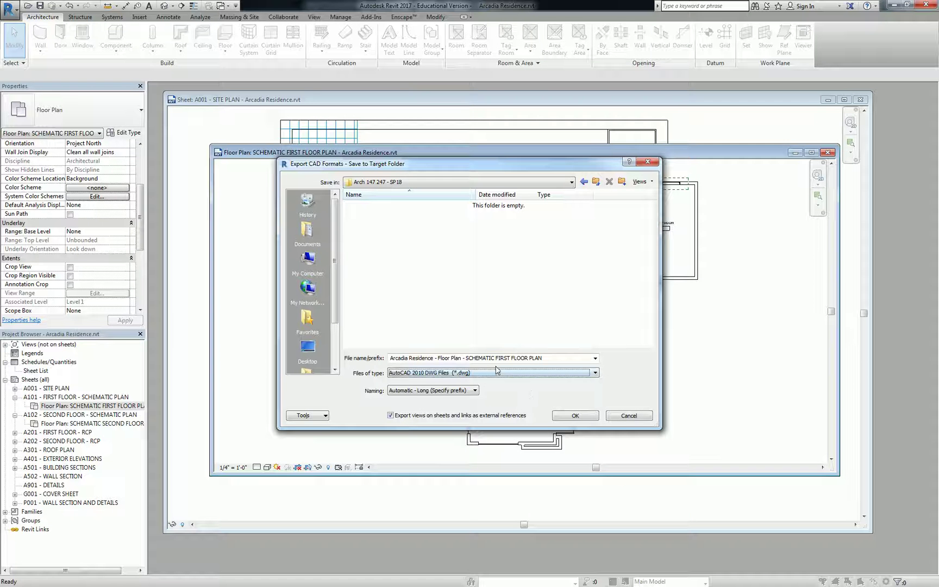
click(473, 356)
drag(438, 358, 391, 355)
key(Delete)
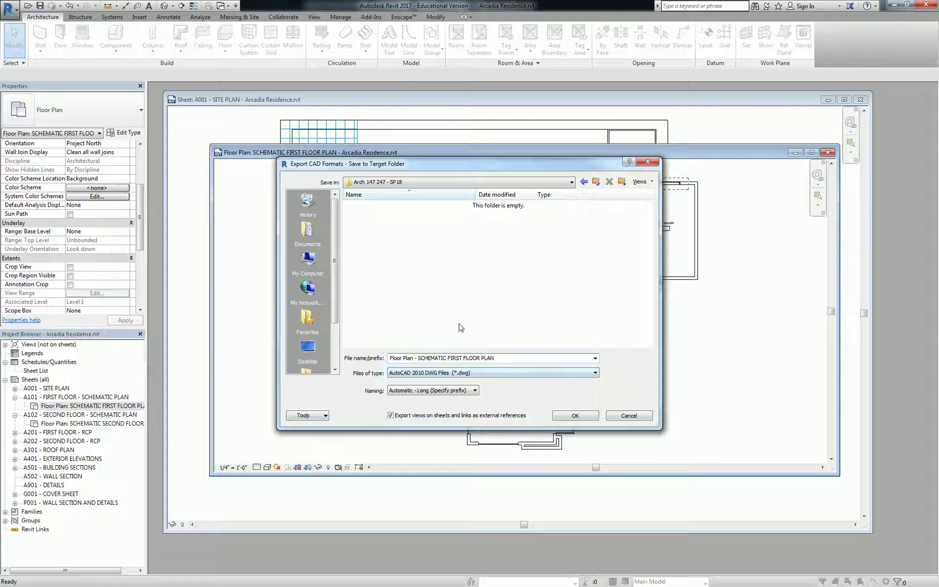
click(434, 391)
click(428, 407)
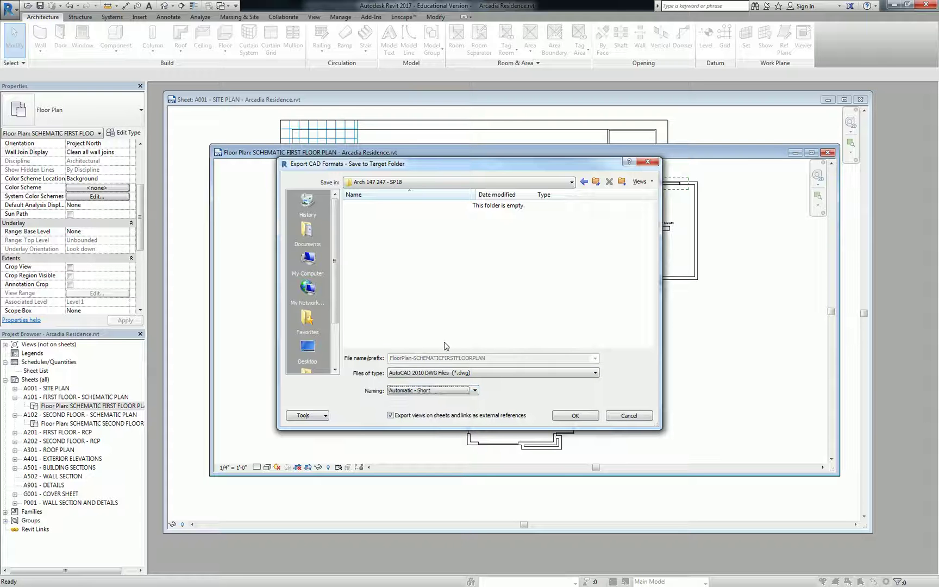
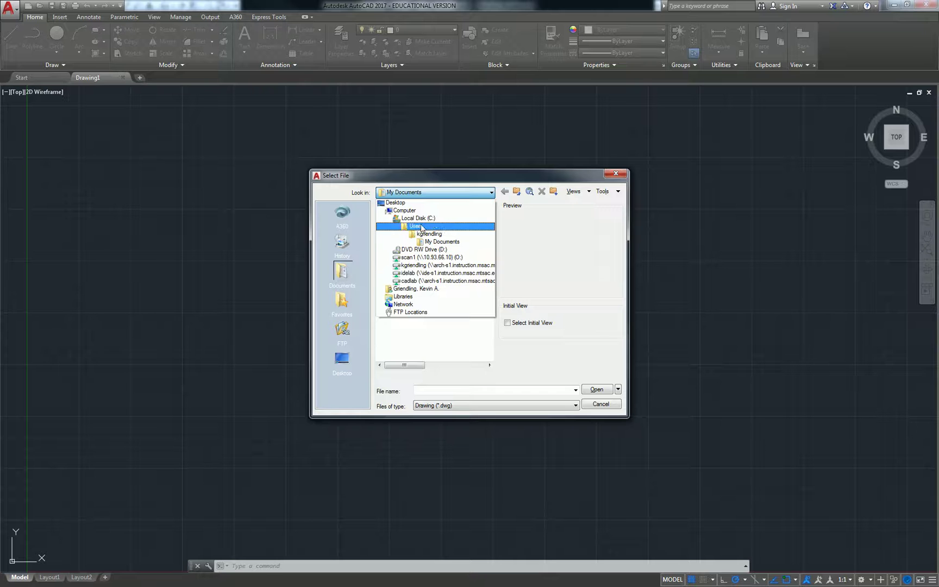
Step: In AutoCAD, open FloorPlan-SCHEMATICFIRSTFLOORPLAN.dwg from the Arch 147 247 - SP18 folder on the S: home drive
click(407, 211)
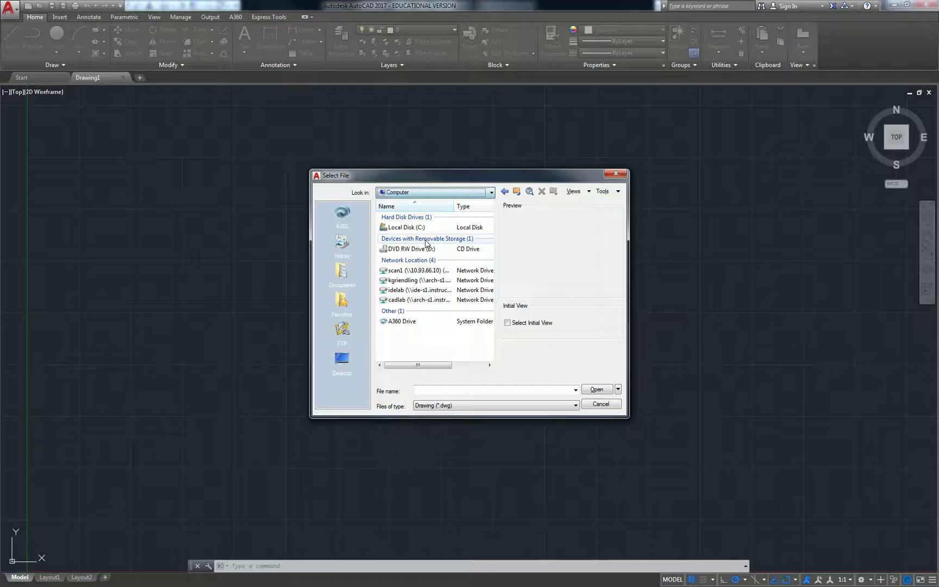
double_click(420, 280)
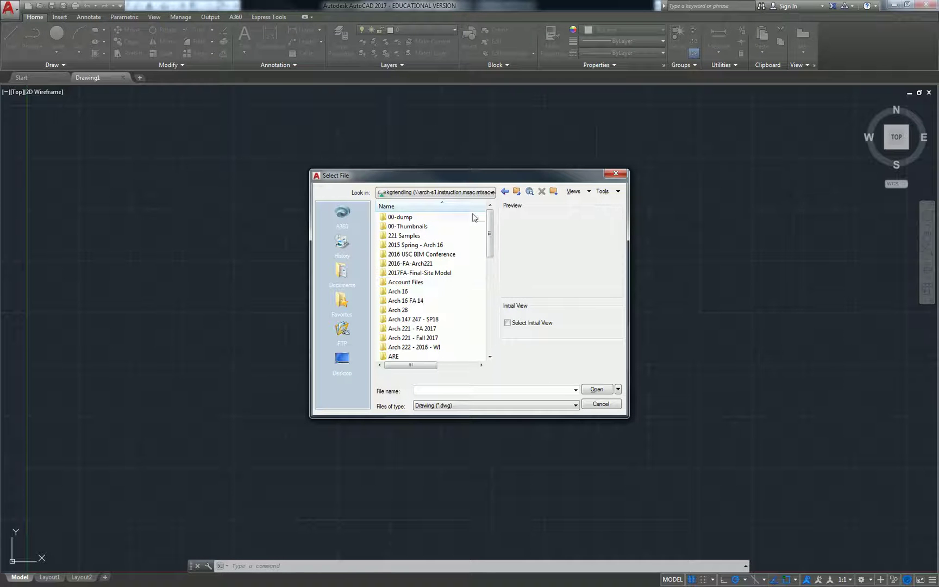
drag(629, 240, 827, 240)
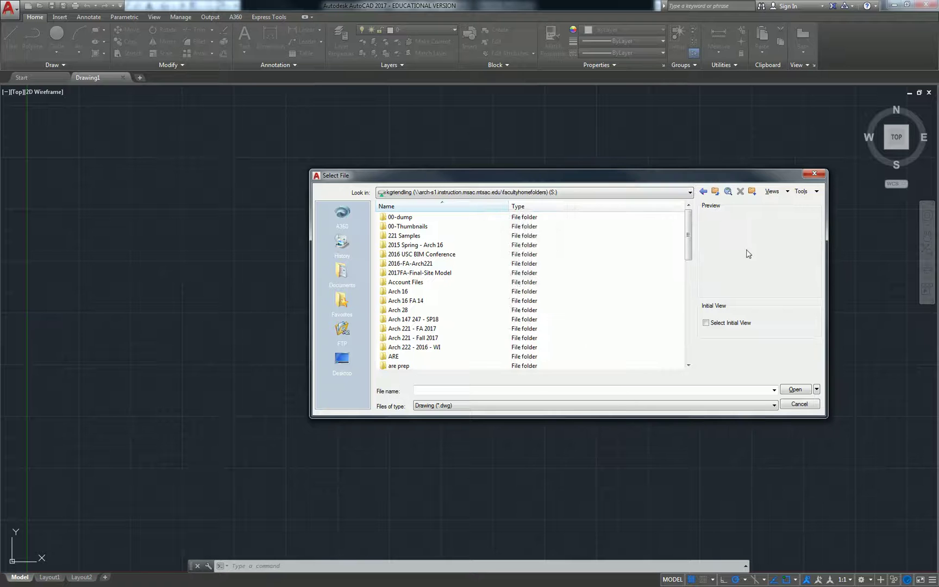
right_click(585, 206)
click(513, 242)
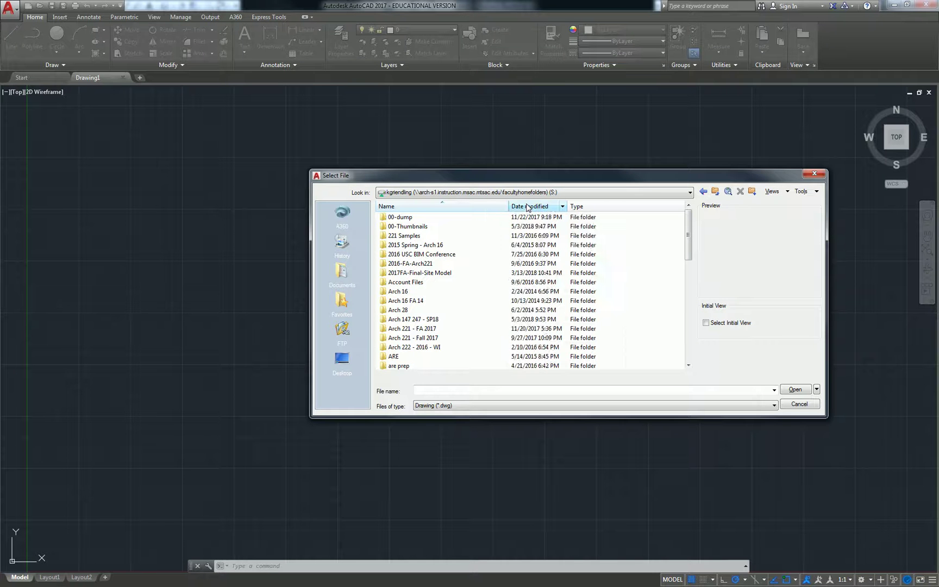
click(527, 207)
double_click(424, 339)
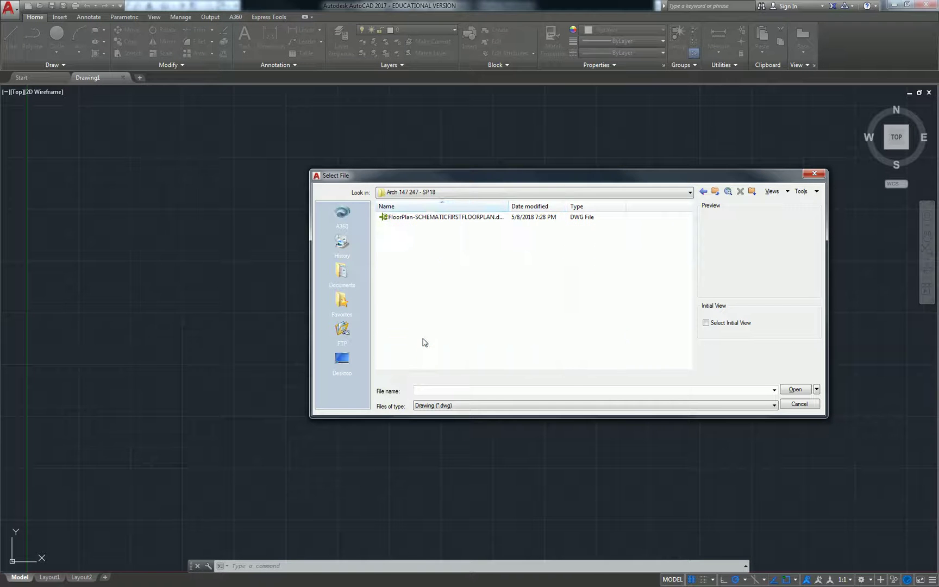
click(434, 217)
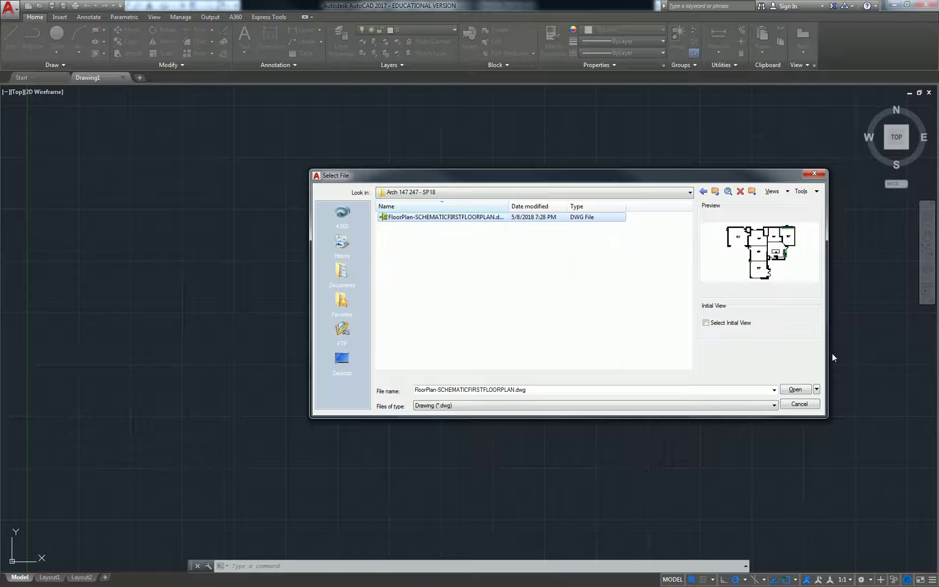
click(798, 390)
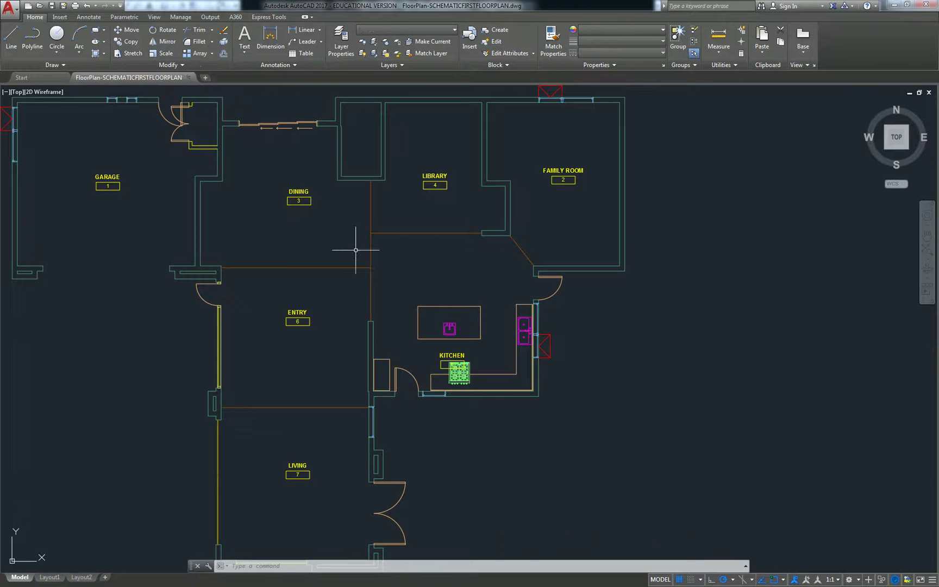
Step: Examine the exported floor plan as a whole and the wall lines at the family room's upper outer corner
scroll(337, 261, down, 3)
middle_drag(325, 272, 390, 264)
scroll(403, 258, up, 1)
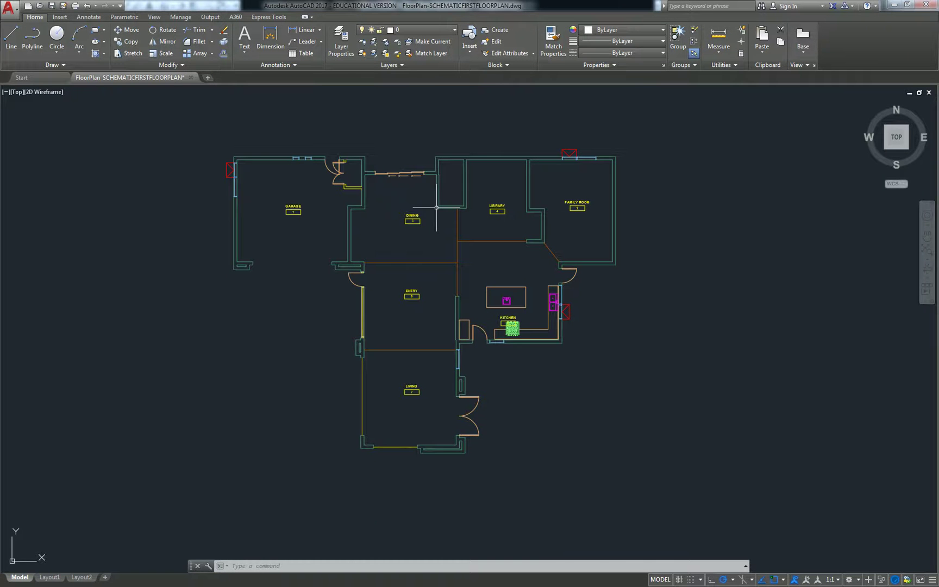
scroll(656, 151, up, 3)
middle_drag(656, 151, 565, 225)
scroll(520, 272, up, 6)
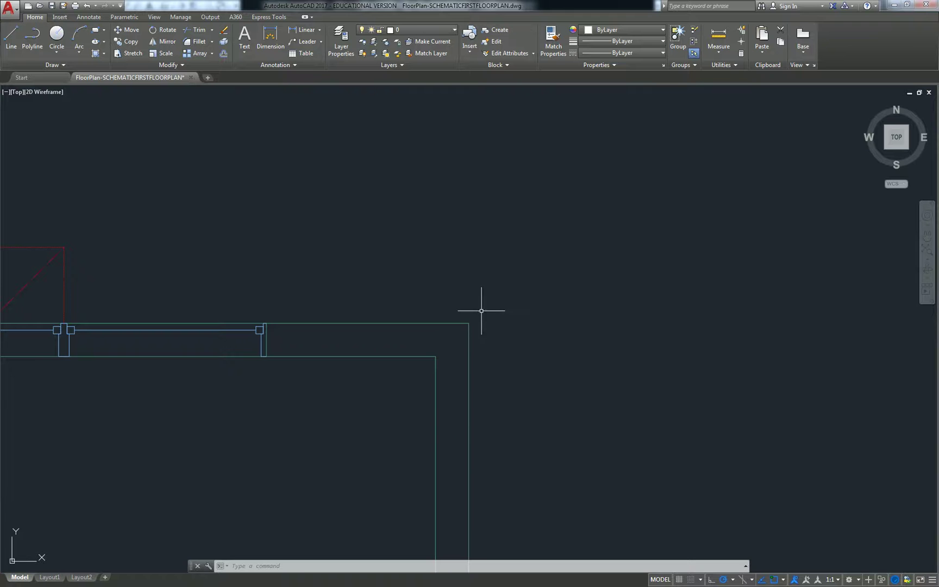
Step: Select the wall lines at the family room's outer corner to check their layer properties, and clear the selection
click(524, 276)
click(407, 406)
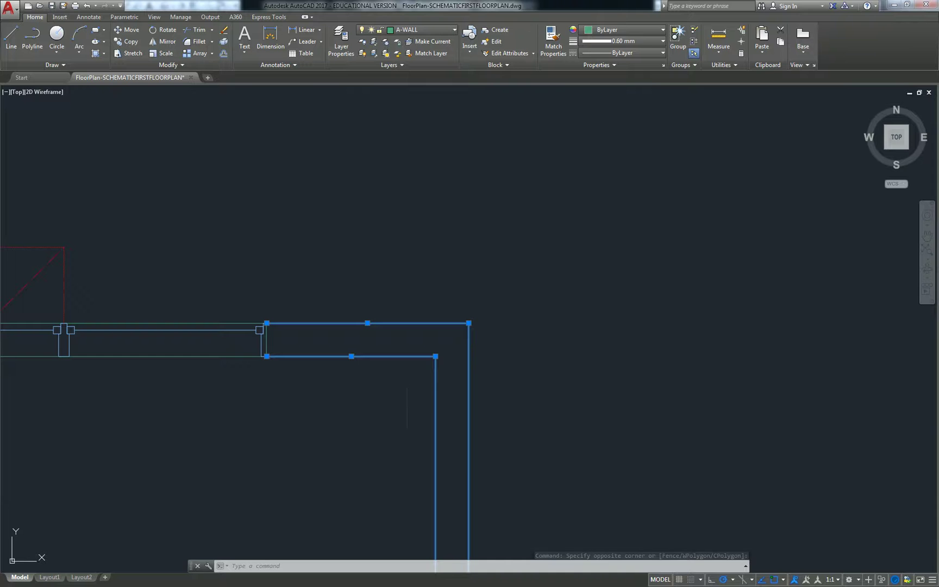
key(Escape)
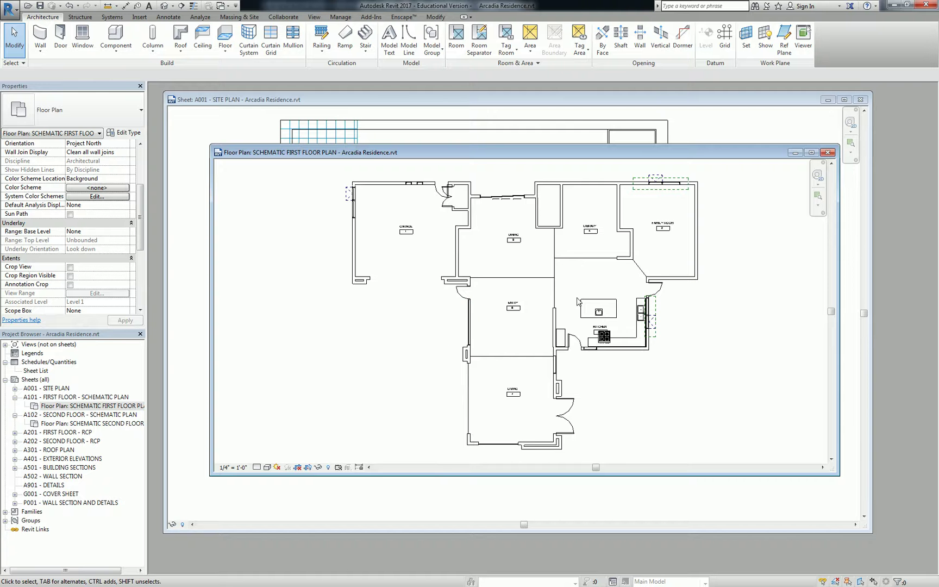
Step: In Revit, set the schematic first floor plan's view template to None so its detail level can be edited
middle_drag(725, 241, 664, 353)
click(257, 467)
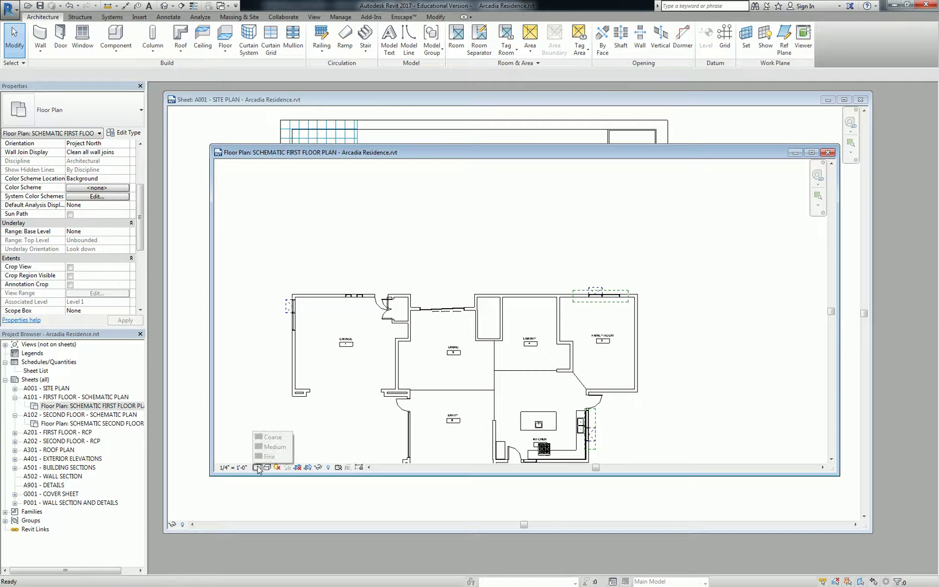
click(267, 468)
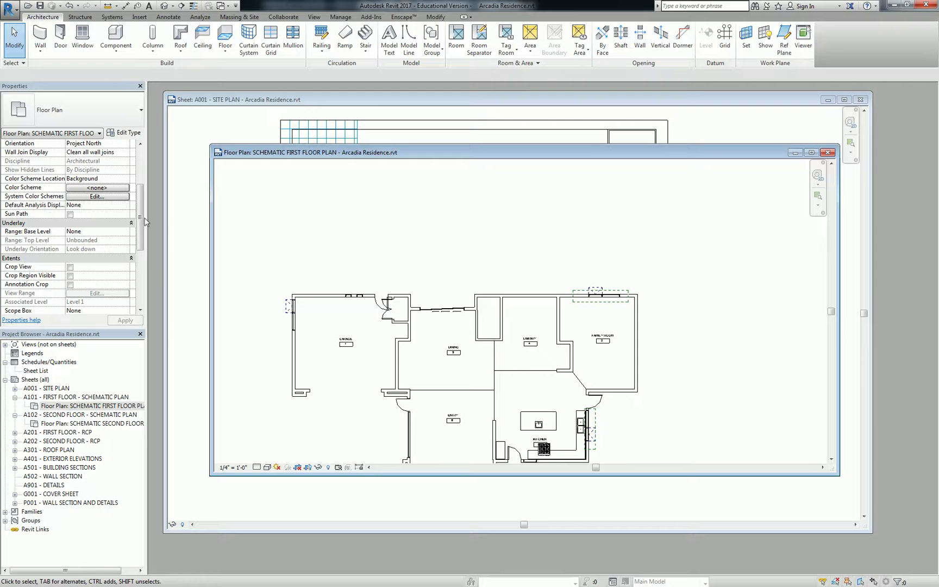
scroll(140, 228, down, 5)
click(98, 205)
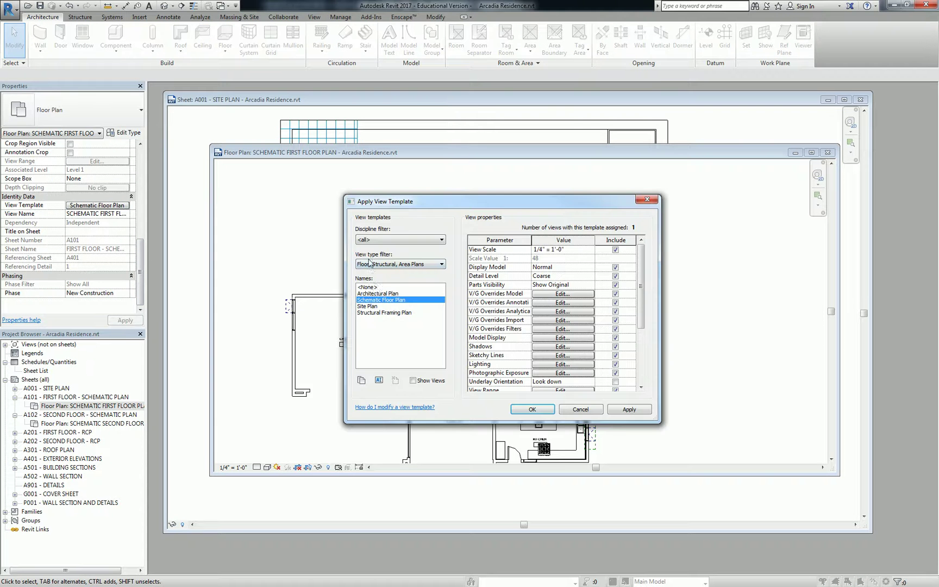
click(375, 287)
click(532, 408)
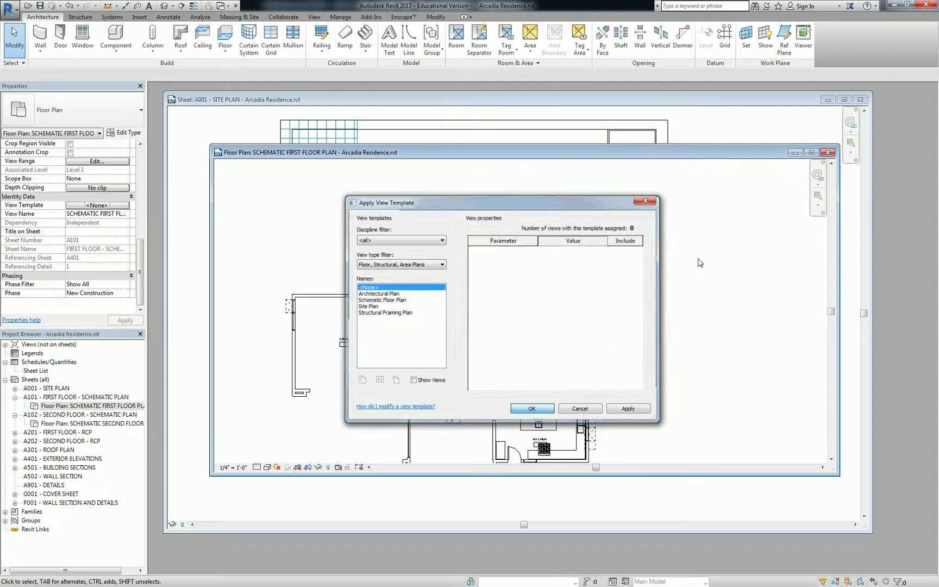
Step: Set the floor plan view's detail level to Fine and inspect the wall layers at the family room's outer corner
click(256, 468)
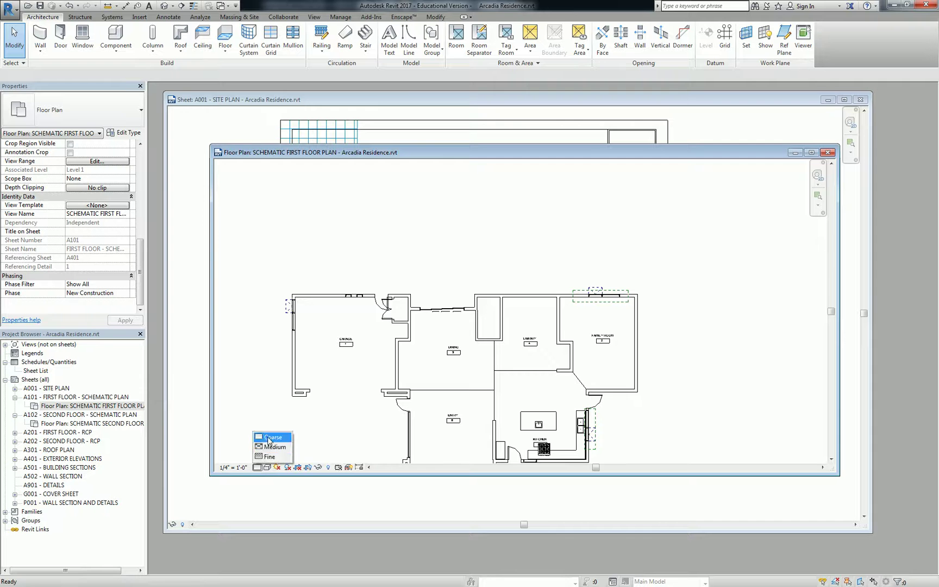
click(270, 456)
scroll(625, 295, up, 5)
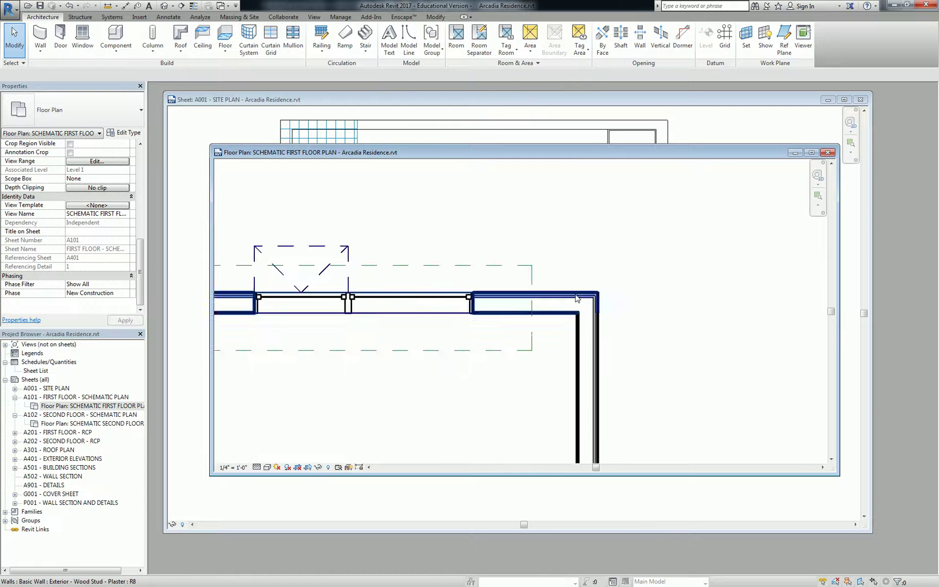
scroll(593, 283, up, 4)
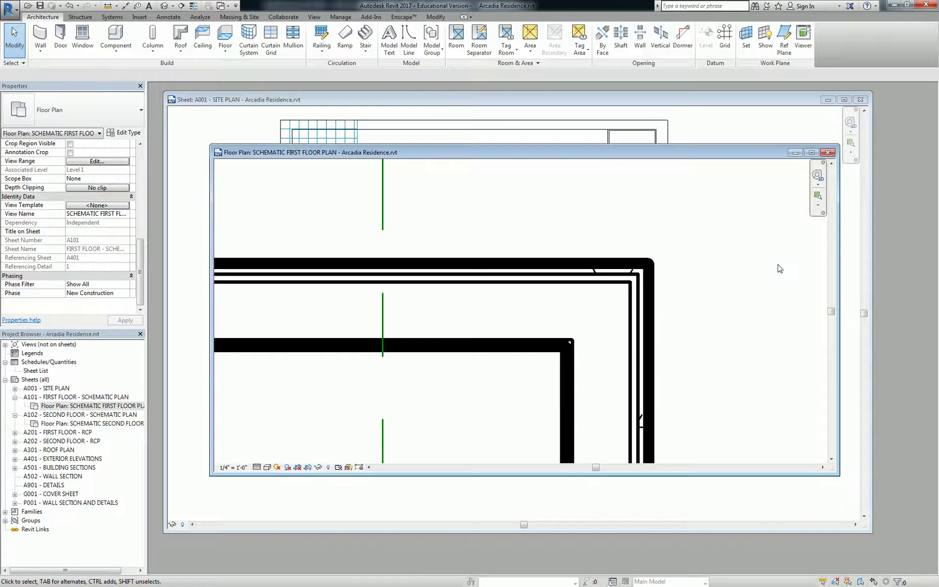
Step: Turn on Thin Lines for the floor plan and inspect the wall layers around the family room window and corner
key(t)
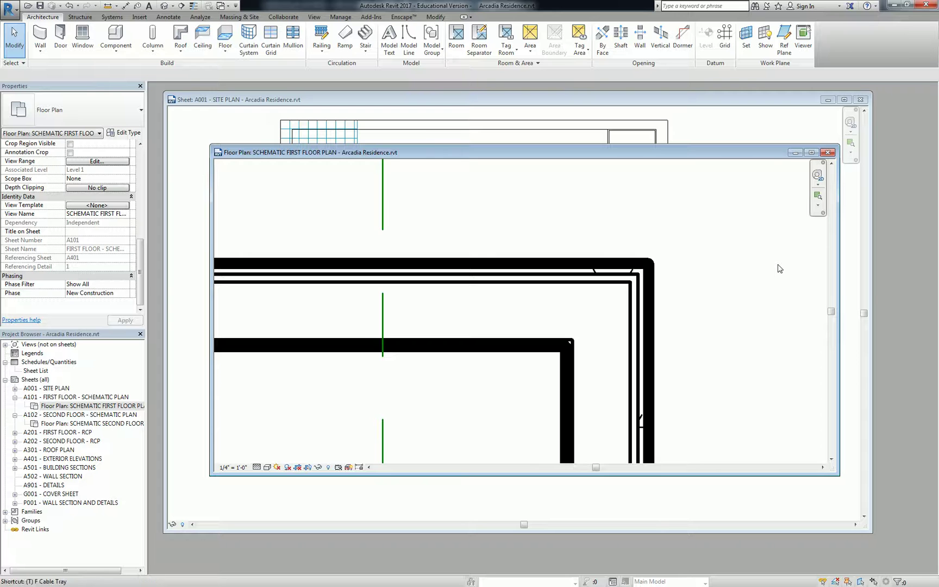
key(l)
scroll(720, 269, down, 4)
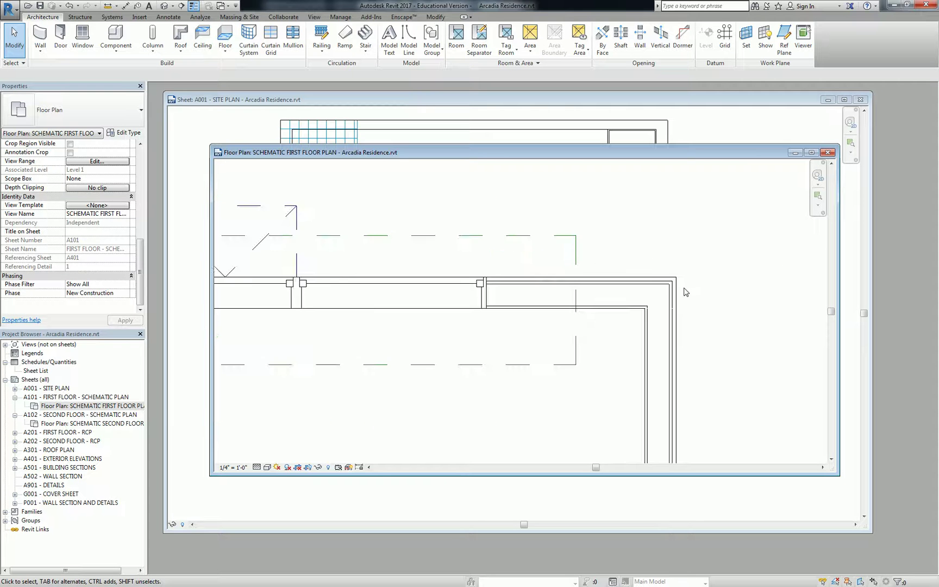
scroll(573, 296, down, 1)
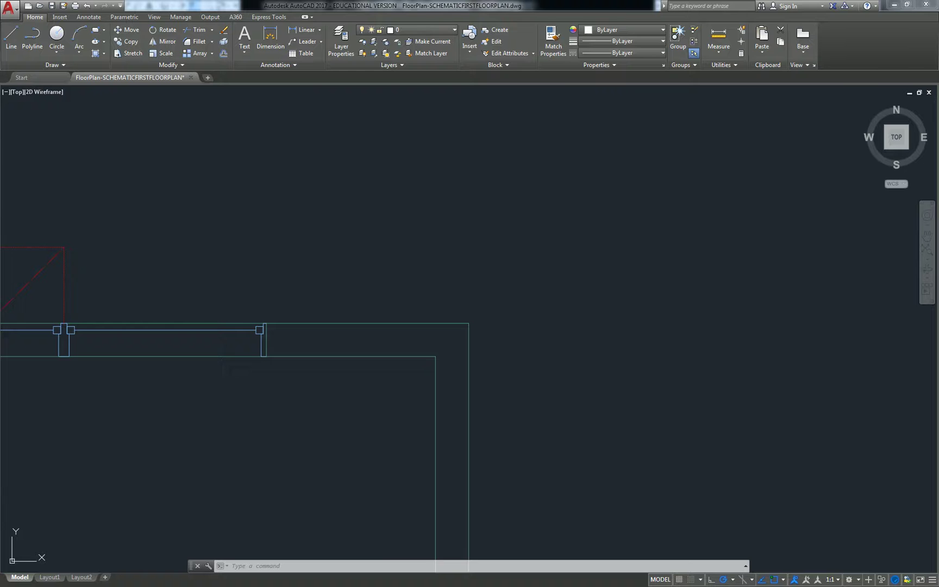
Step: Switch back to AutoCAD and examine the whole exported schematic first floor plan
scroll(494, 234, down, 8)
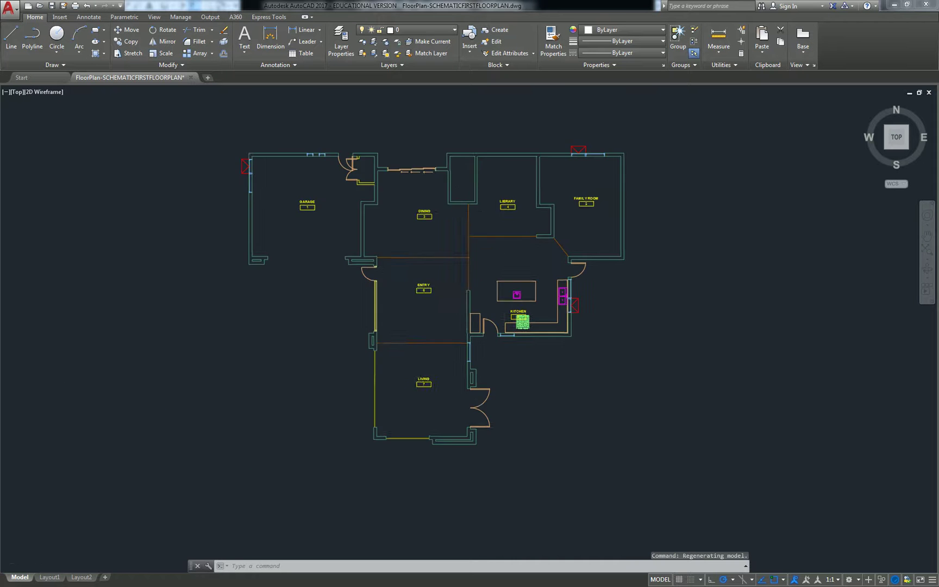
scroll(459, 212, up, 2)
scroll(460, 213, down, 2)
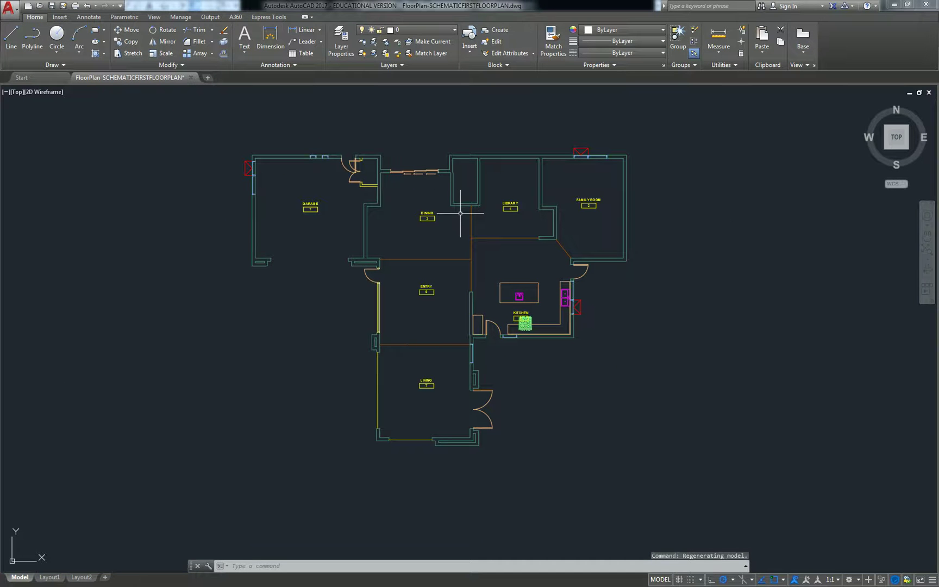